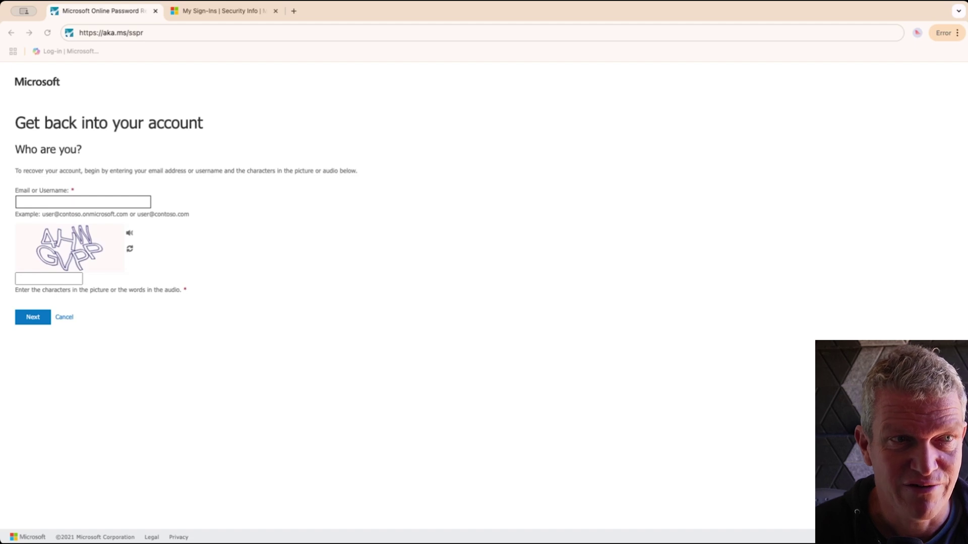
Reload the aka.ms/sspr password reset page to get a fresh captcha
key("super+l")
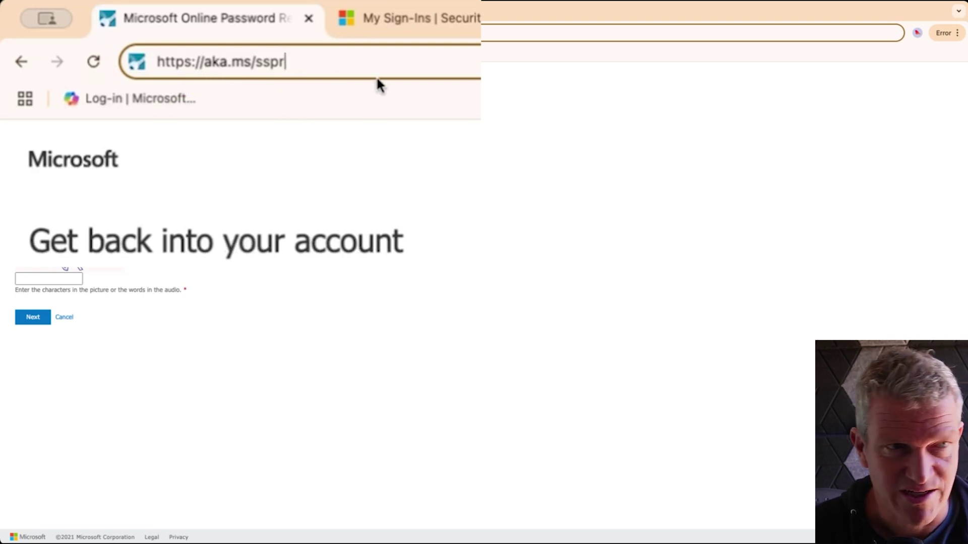
key("Return")
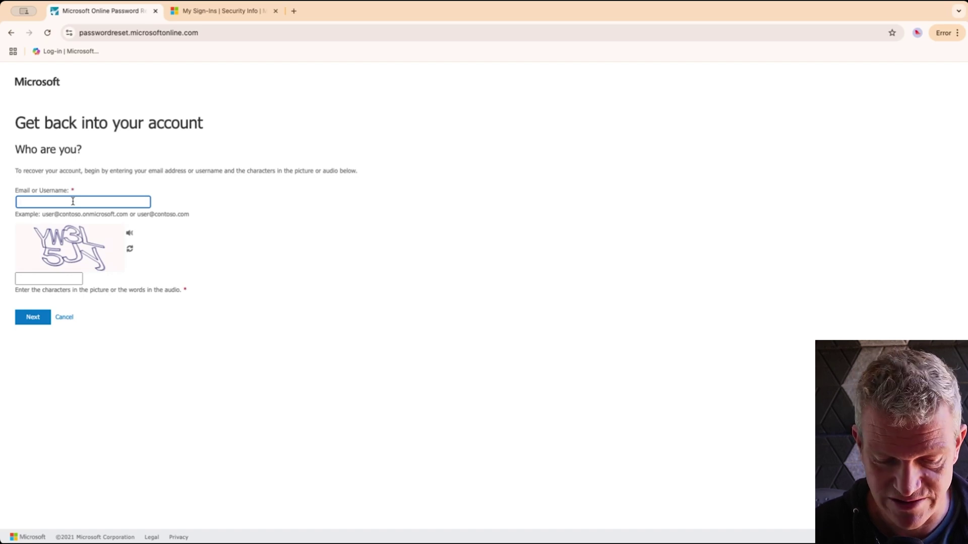
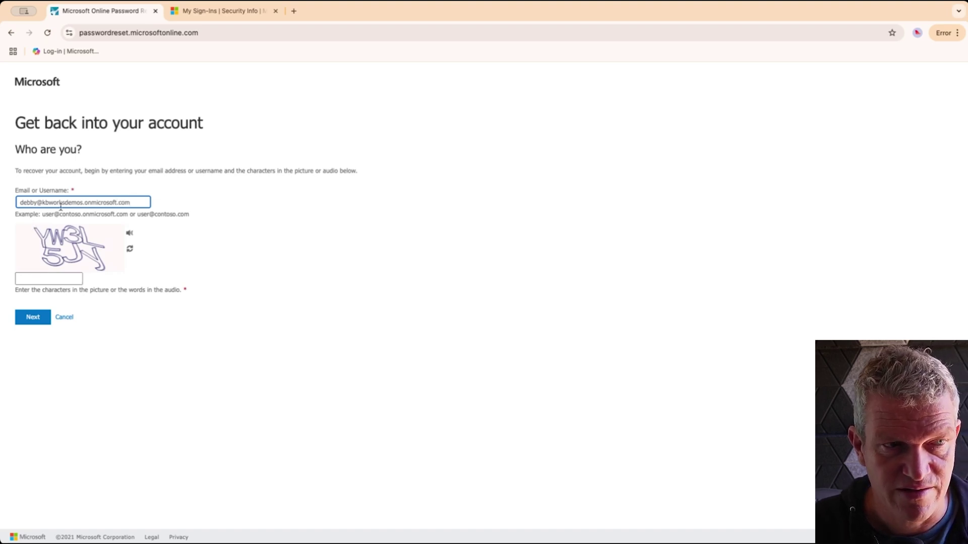
Enter the account's email address and the captcha characters on the Who are you? form
left_click(36, 277)
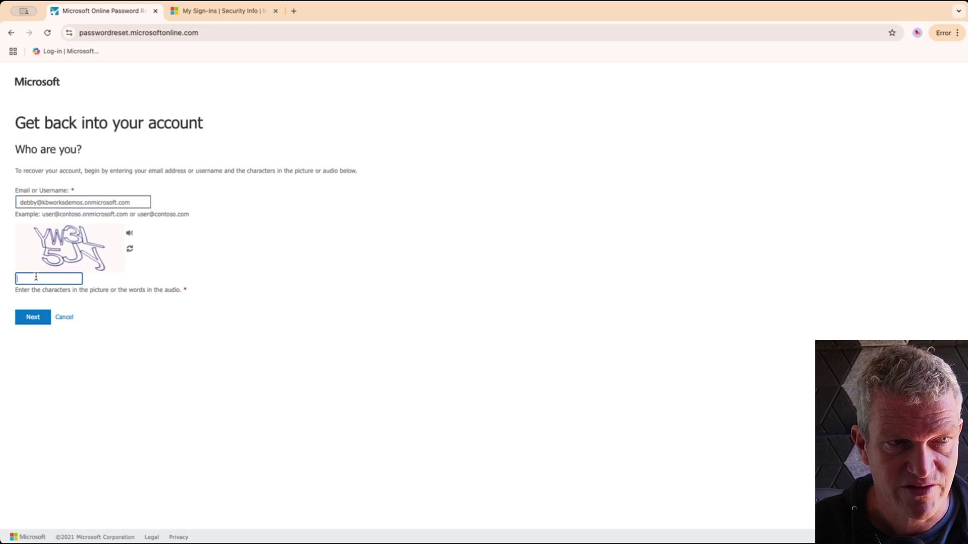
type("Y")
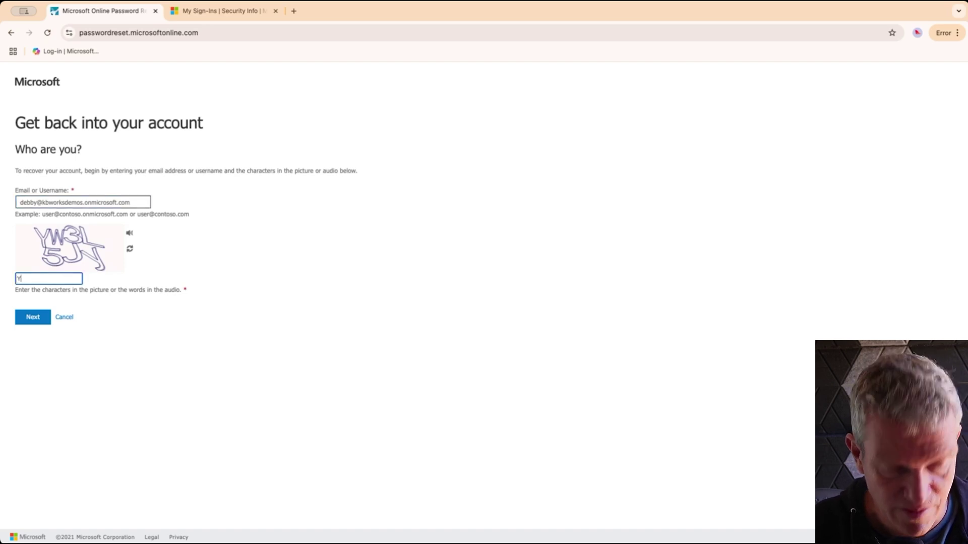
type("W3")
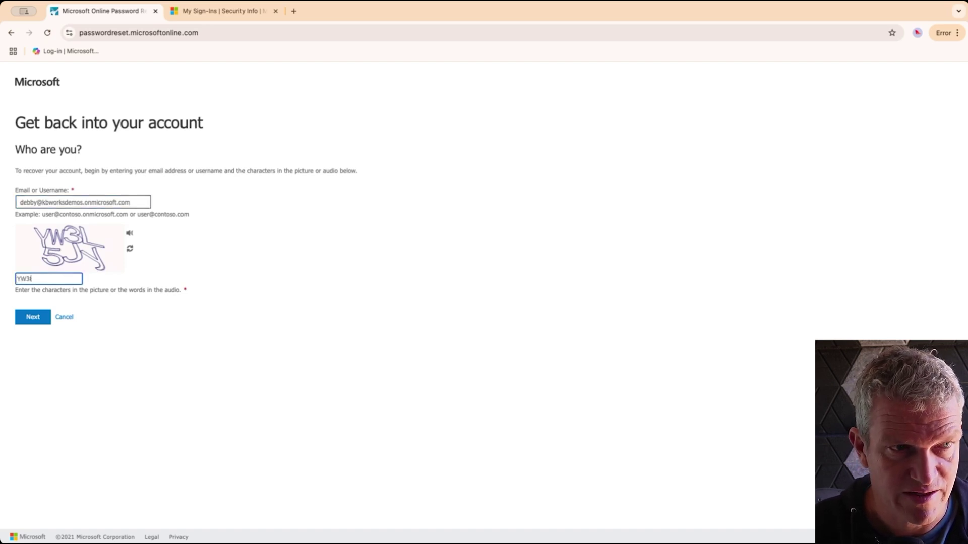
type("L")
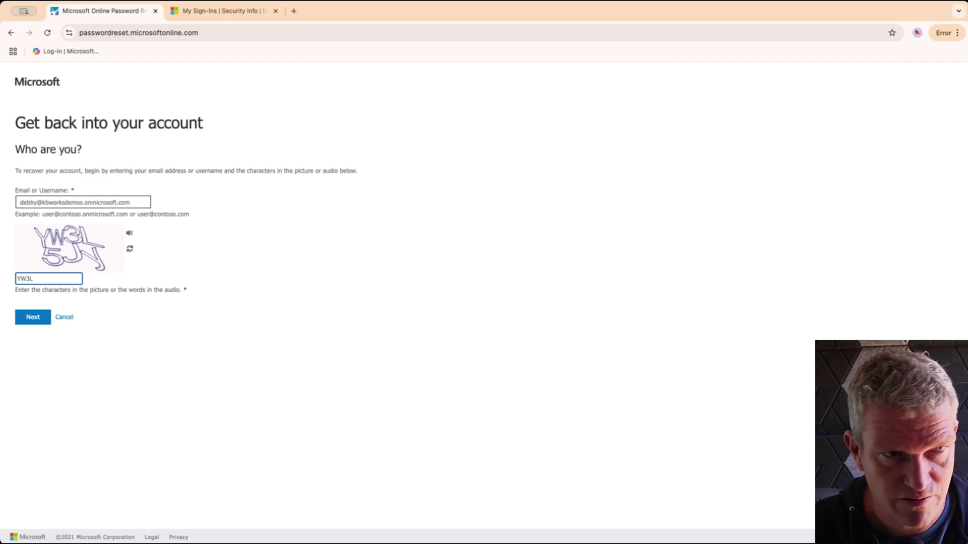
type("S")
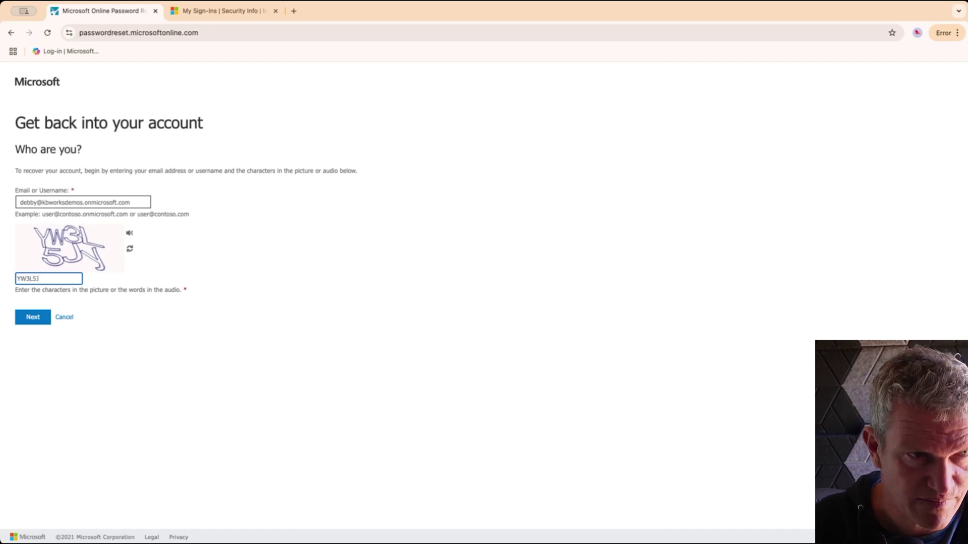
type("JY")
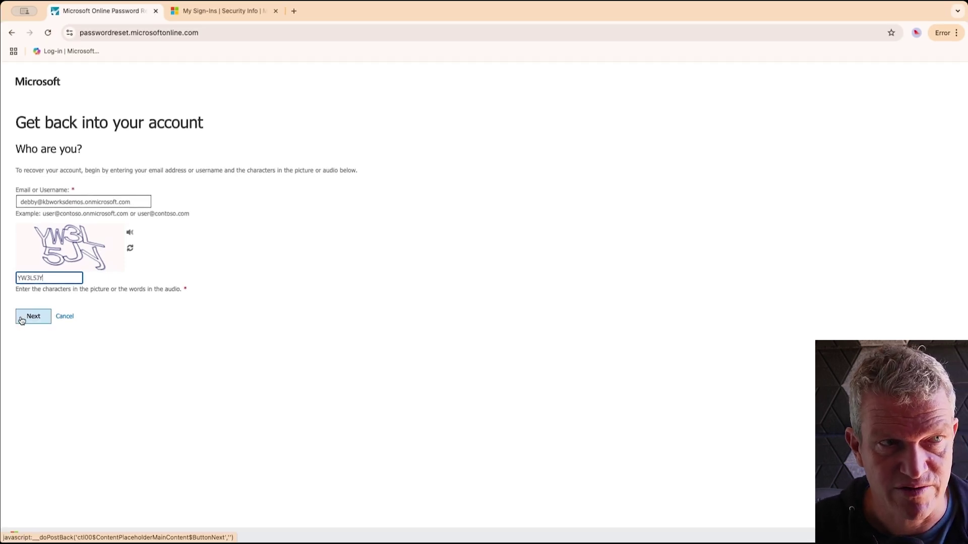
Submit the form and pass verification using a code from the authenticator app
left_click(23, 318)
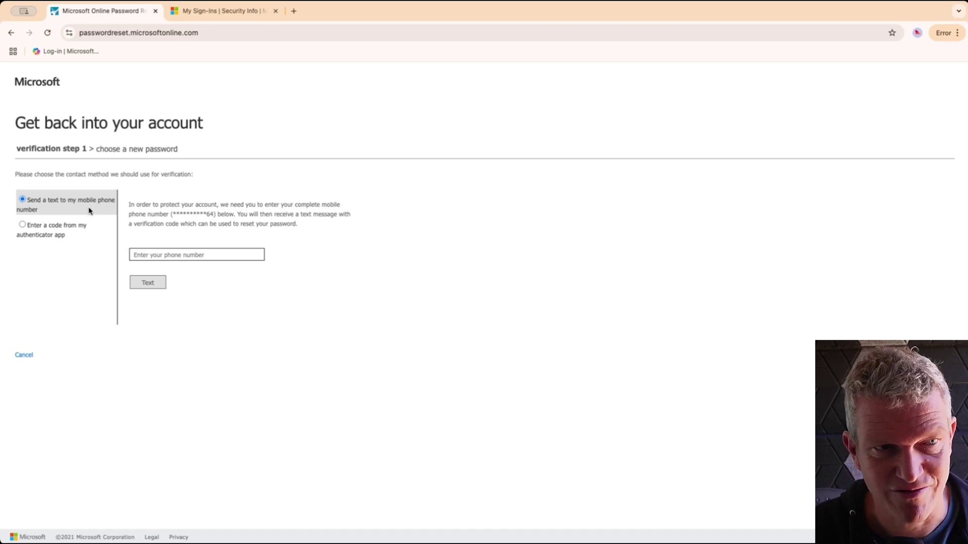
left_click(61, 234)
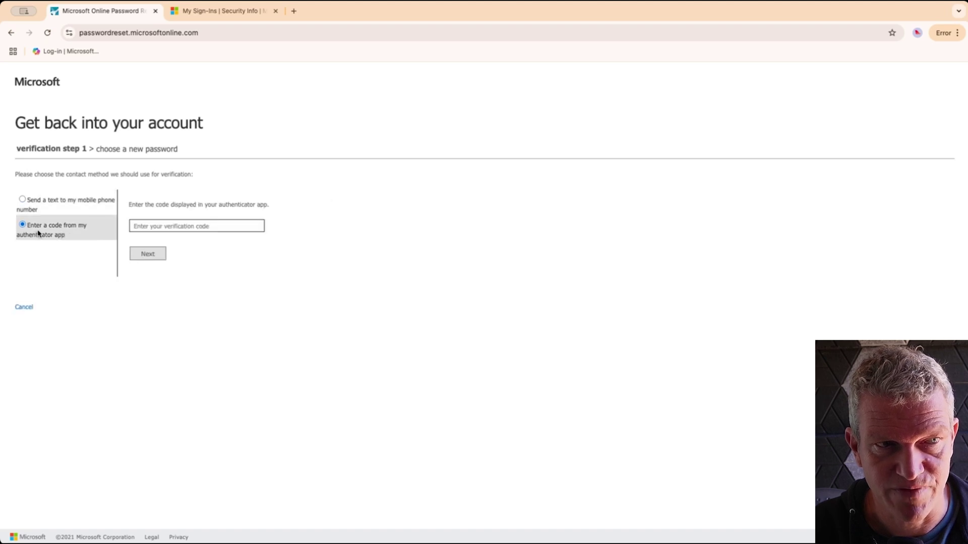
left_click(159, 227)
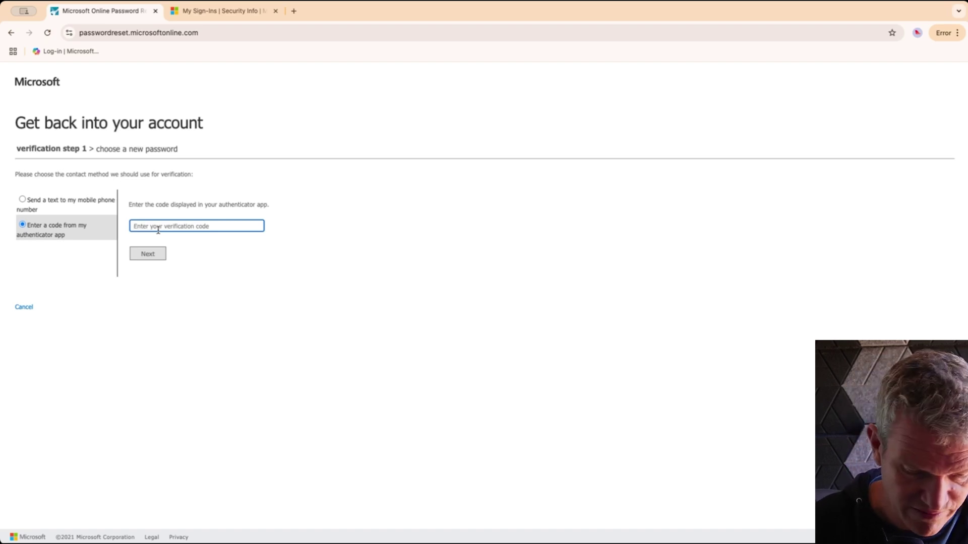
key("super+v")
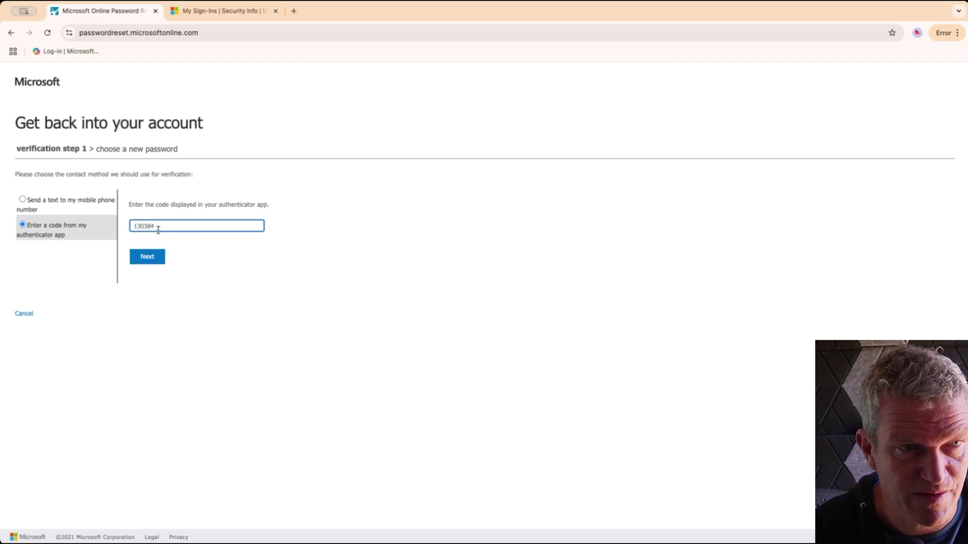
left_click(151, 254)
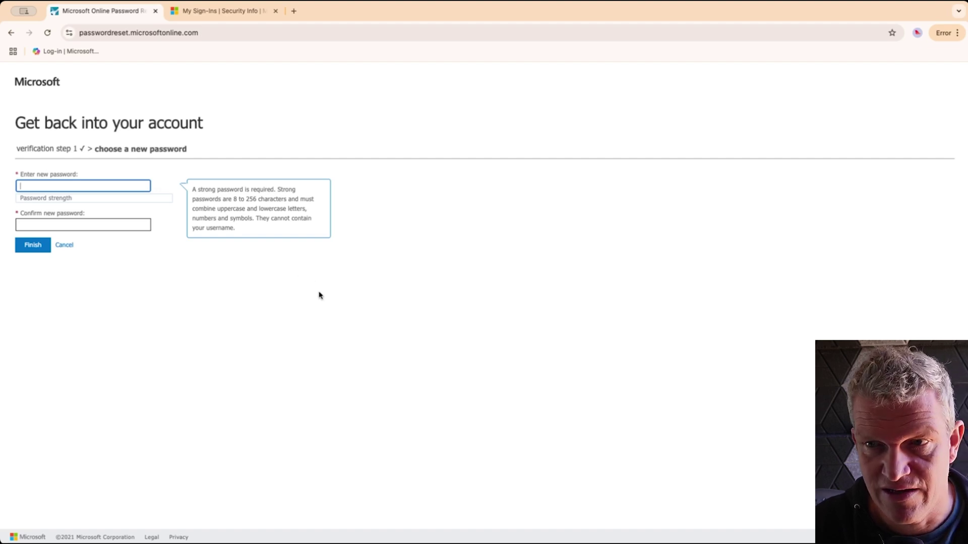
Paste the new password into both password fields and finish the reset
key("super+Tab")
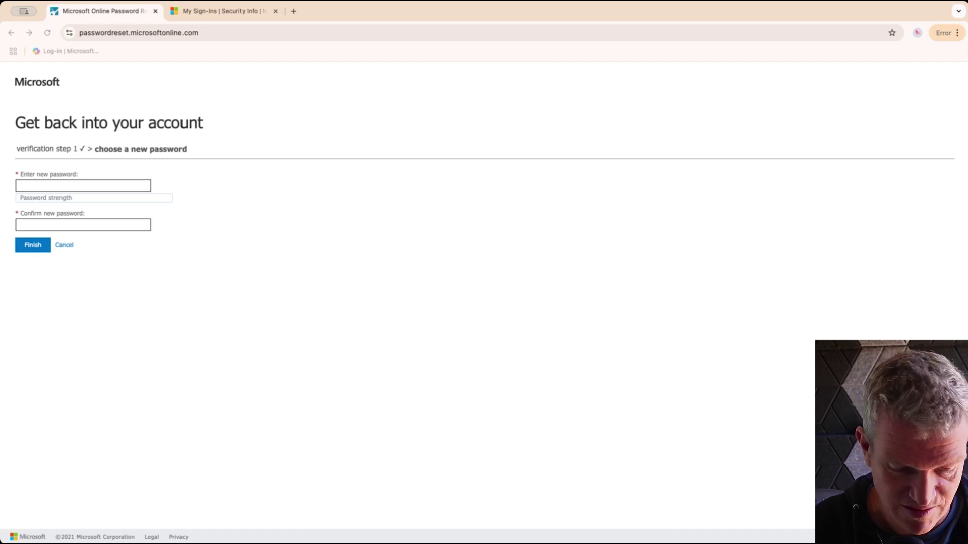
left_click(47, 186)
key("super+v")
left_click(47, 225)
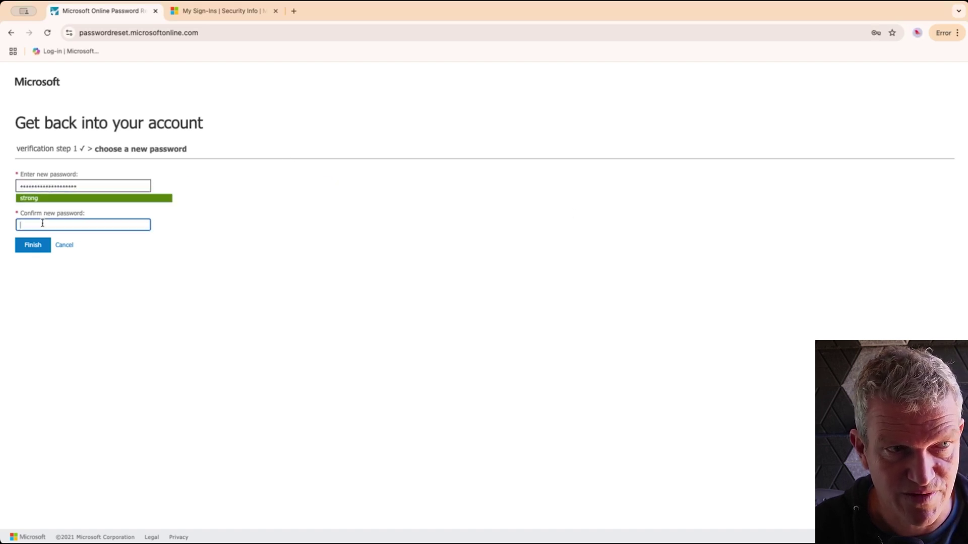
key("super+v")
left_click(36, 243)
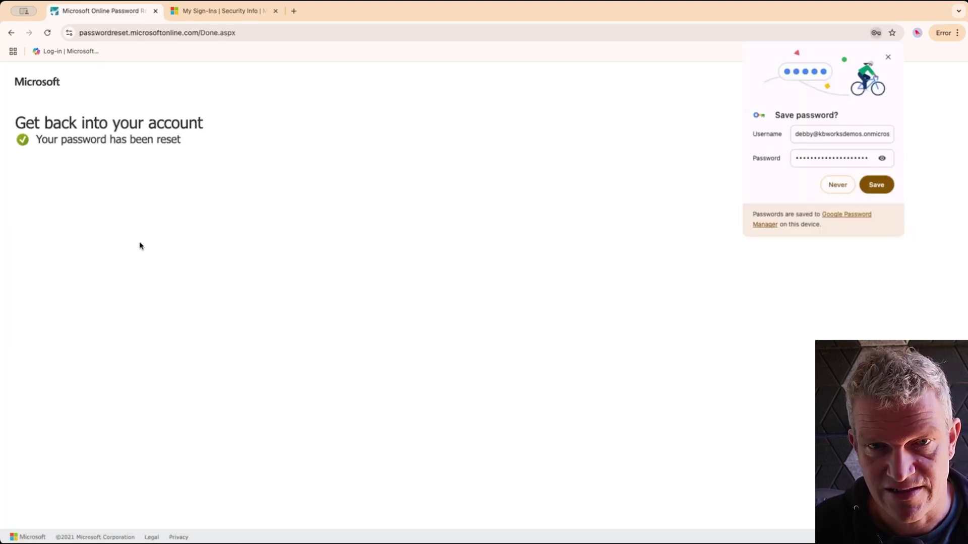
Choose Never in the browser's save-password prompt
left_click(835, 186)
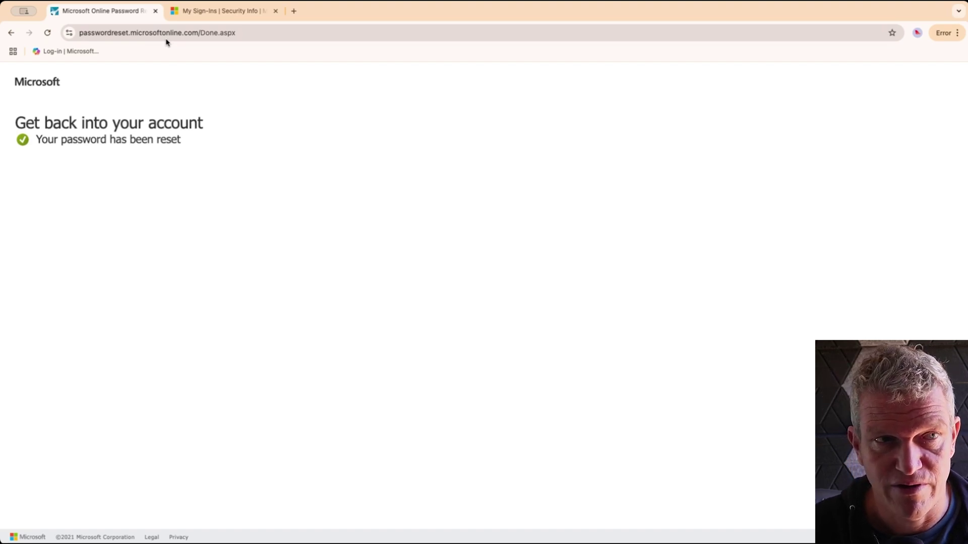
Sign back in, replacing the old password with the new one, and decline updating the saved password
left_click(220, 12)
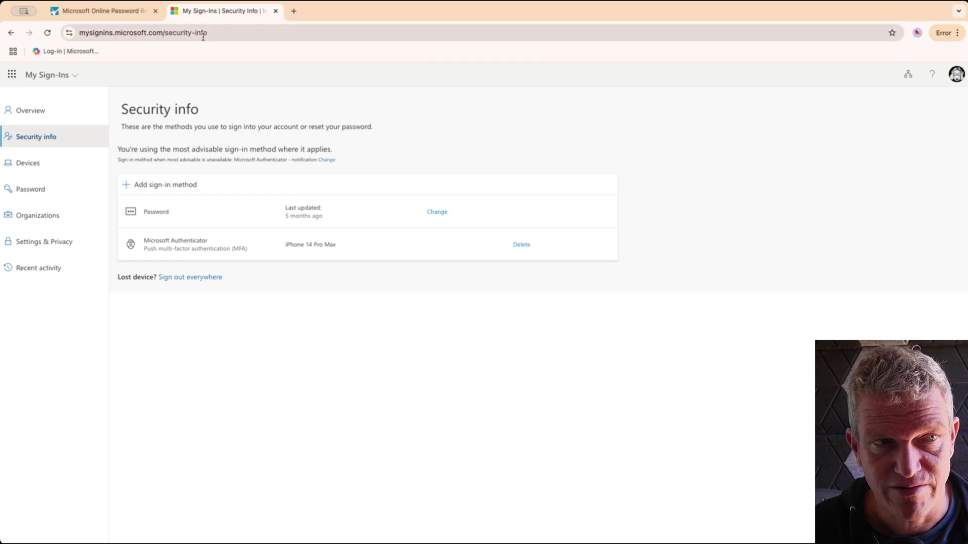
left_click(87, 51)
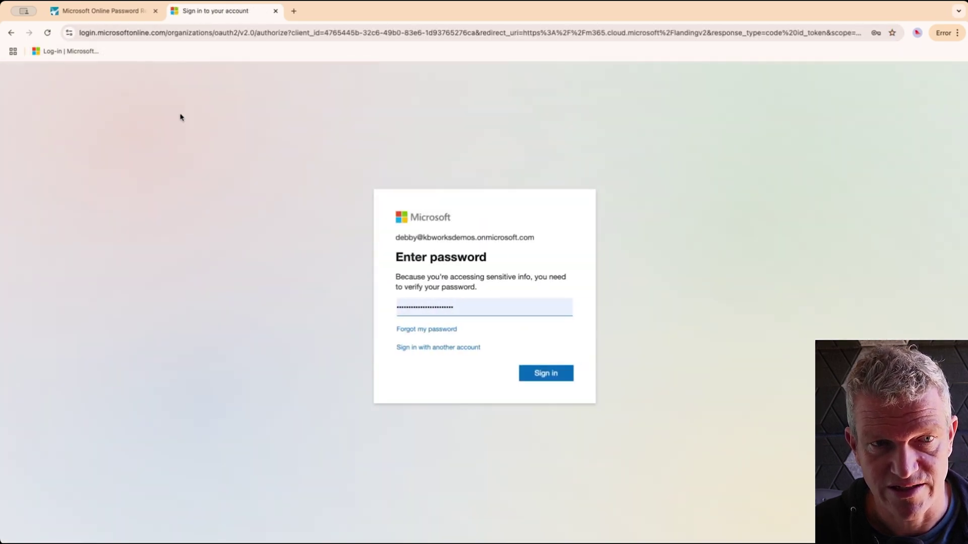
left_click(495, 308)
left_click_drag(495, 307, 345, 295)
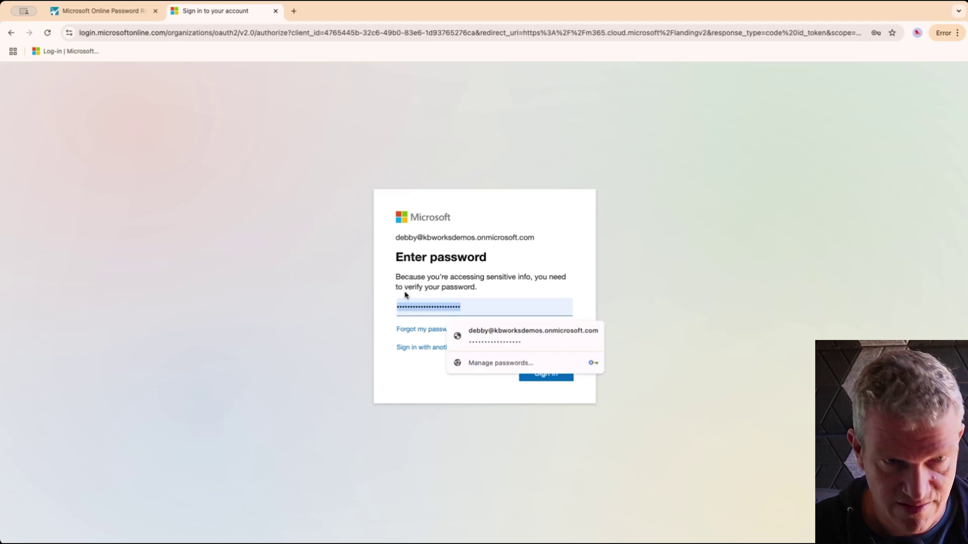
key("super+v")
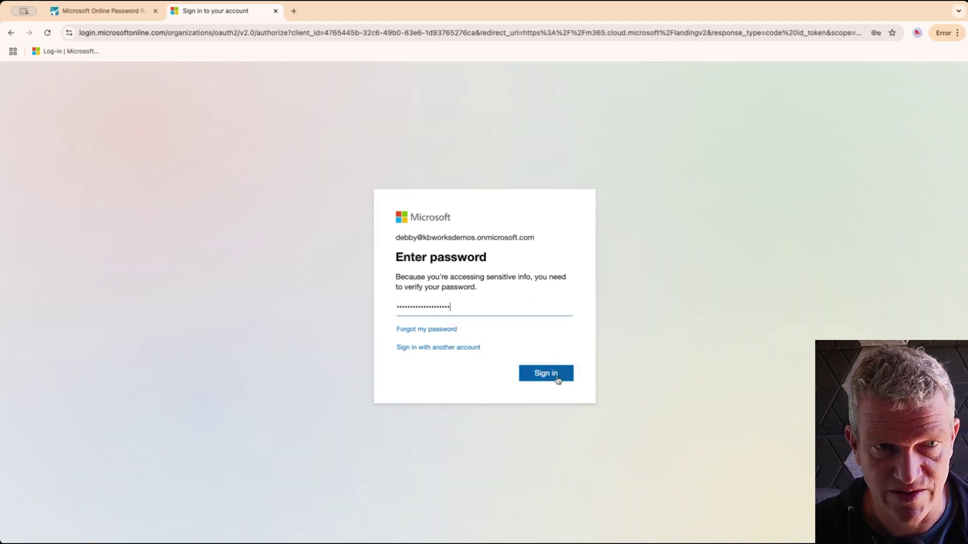
left_click(554, 376)
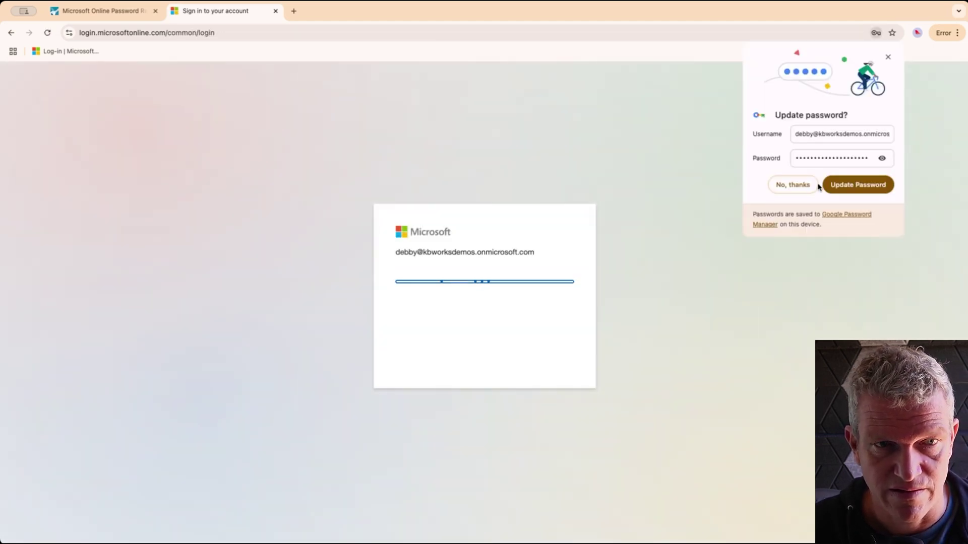
left_click(812, 186)
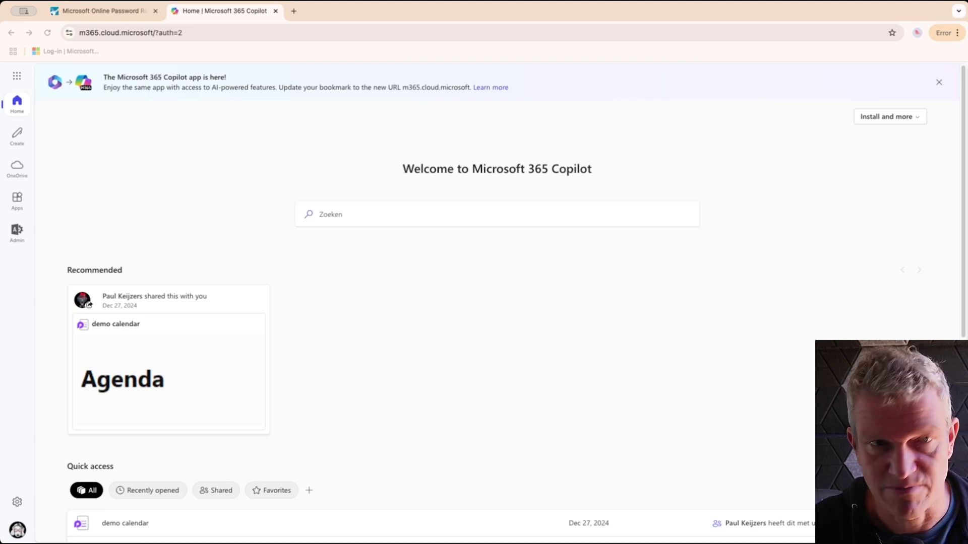
Go to the My Sign-Ins Security info page by pasting its URL into the address bar
left_click(262, 32)
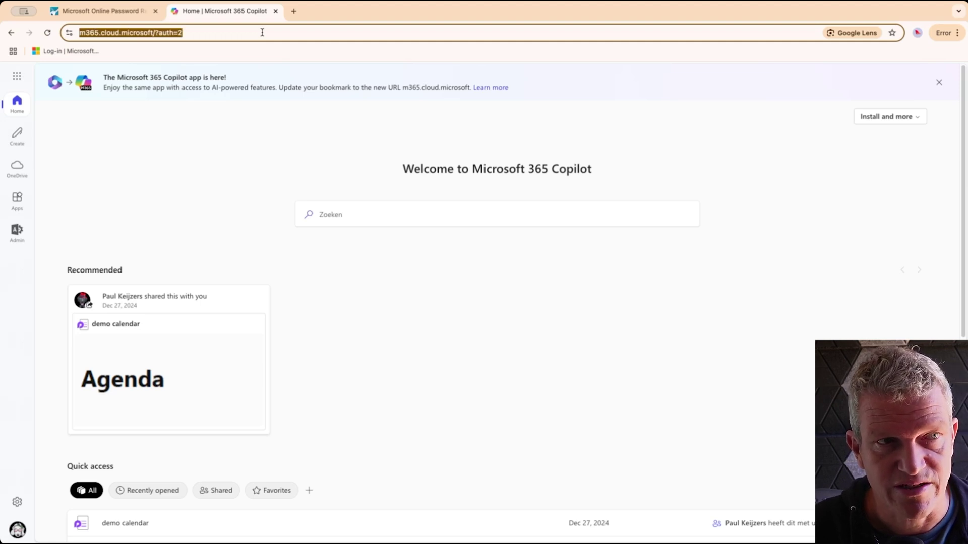
type("https://mysignins.microsoft.com/security-info")
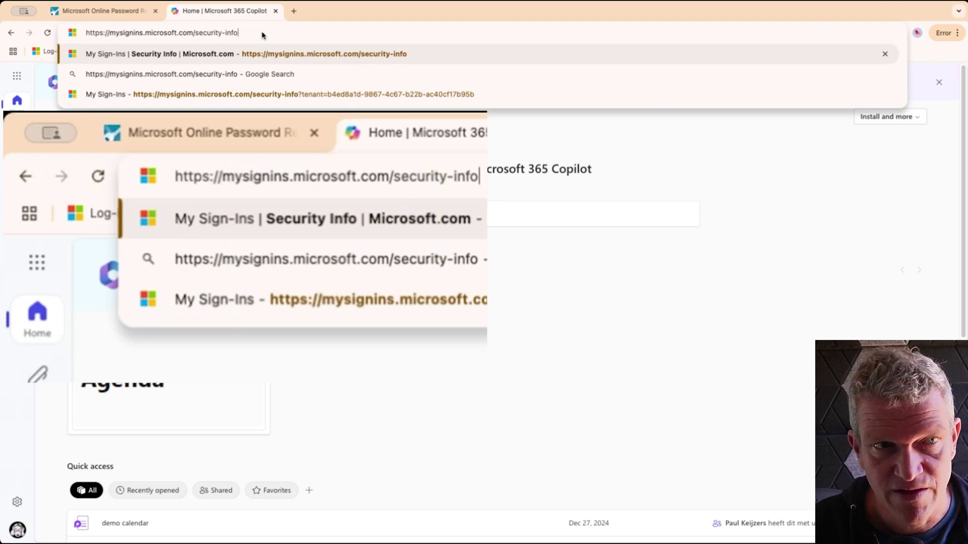
type("\\")
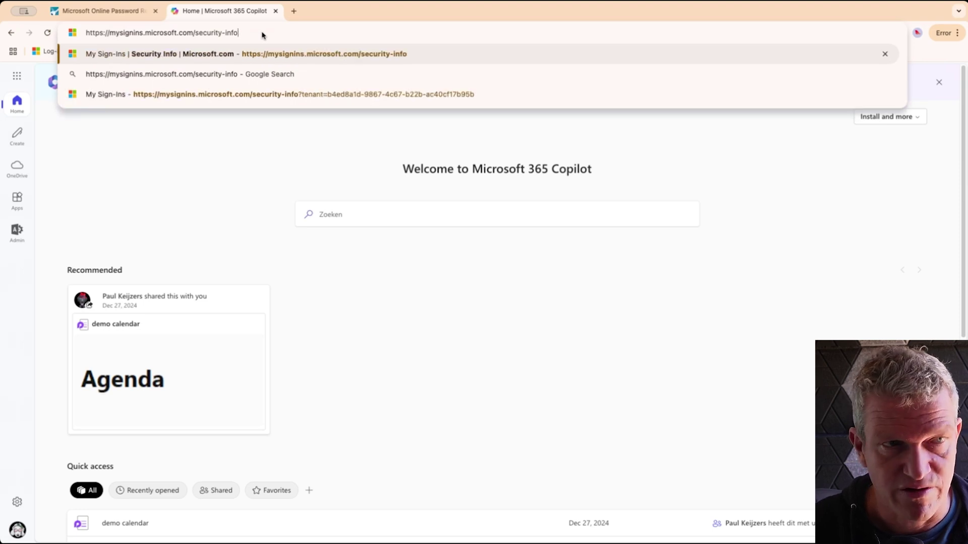
key("Return")
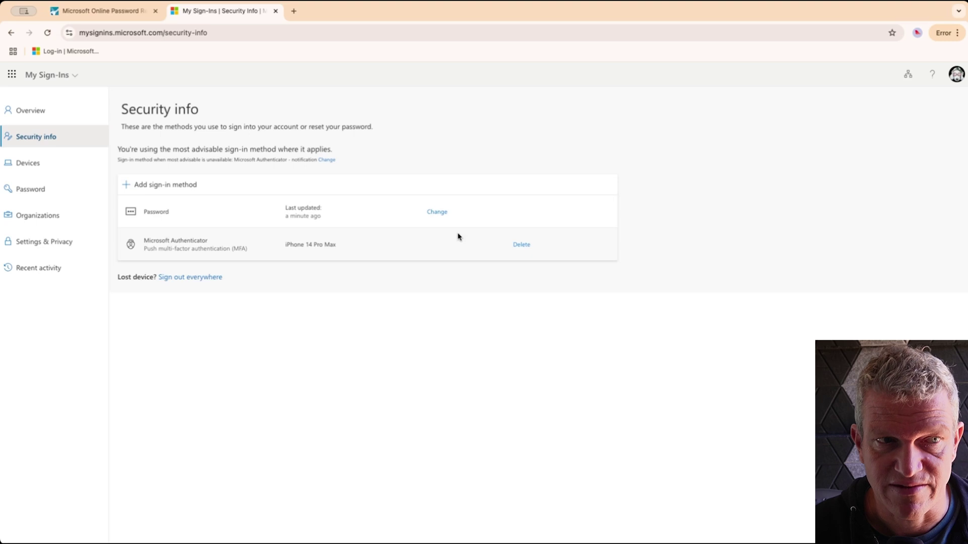
Dismiss the Add sign-in method panel, then choose Change on the Password row
left_click(191, 187)
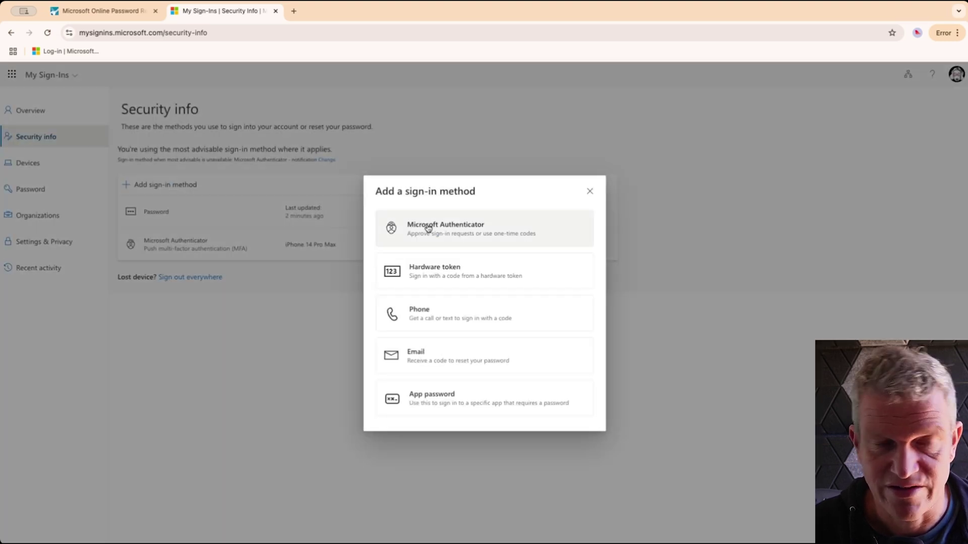
left_click(589, 192)
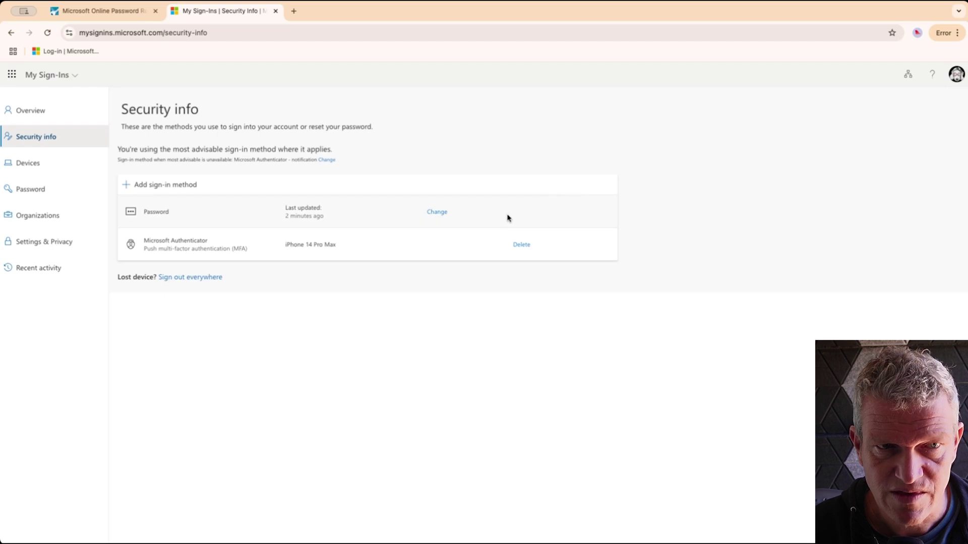
left_click(437, 212)
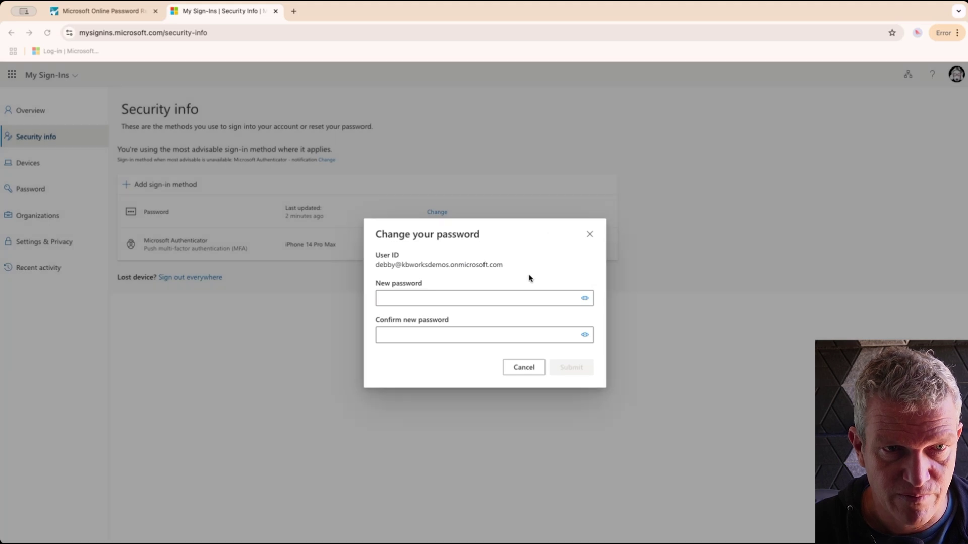
Submit the new password in both fields, decline saving it, and close the success message
left_click(499, 301)
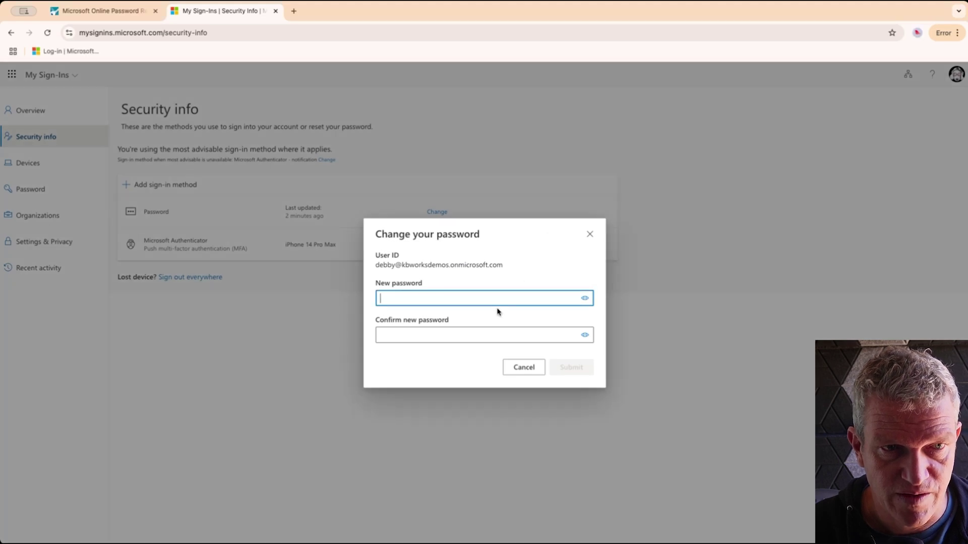
key("ctrl+v")
left_click(481, 331)
key("ctrl+v")
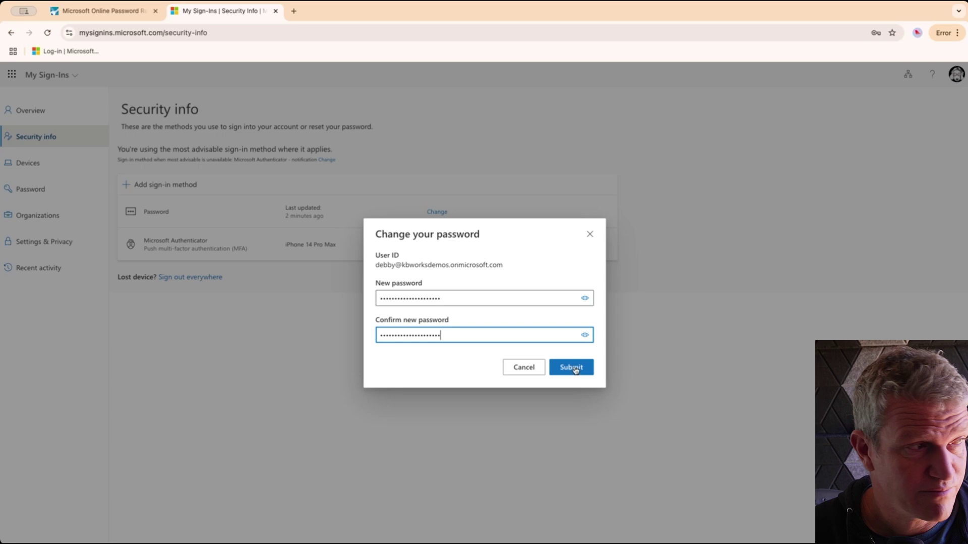
left_click(578, 370)
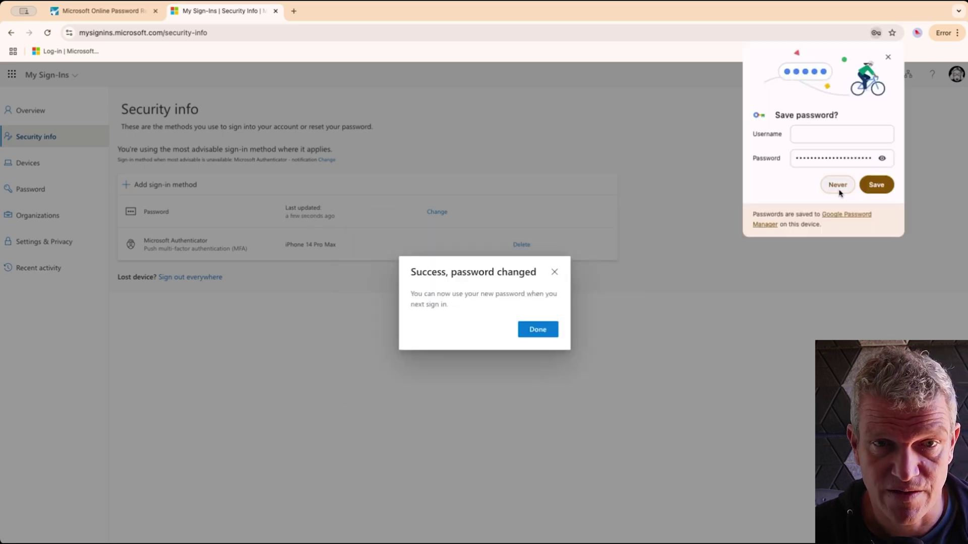
left_click(838, 187)
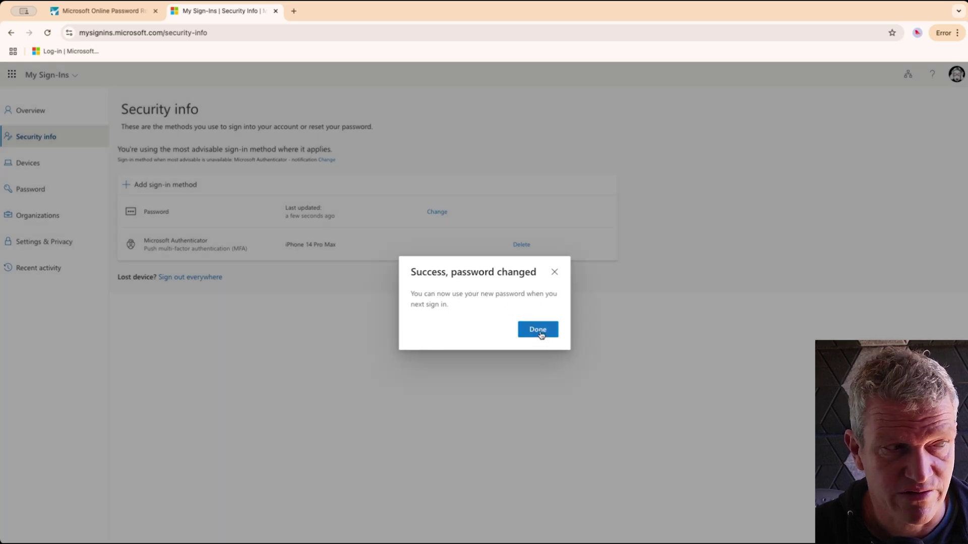
left_click(539, 331)
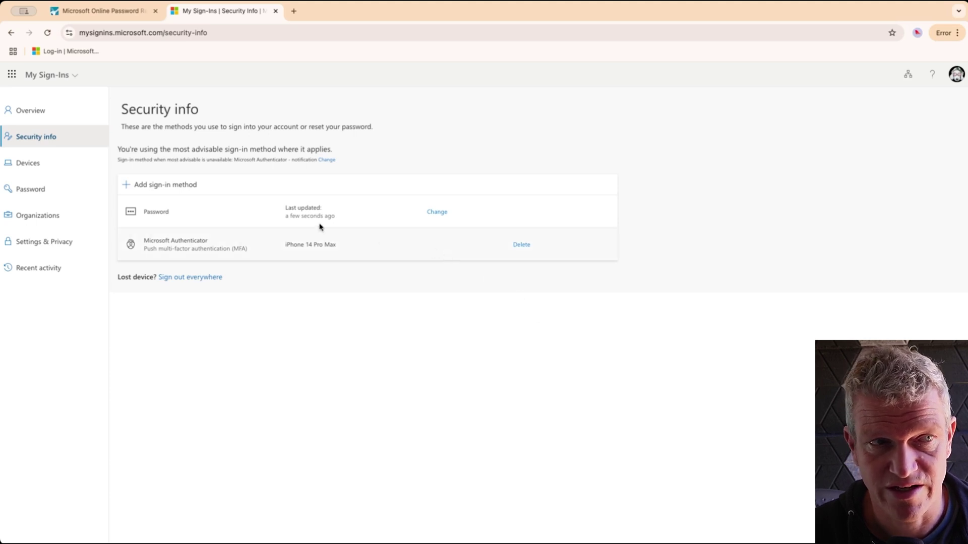
Open Microsoft 365 from the app launcher and sign in with the changed password, declining the save prompt
left_click(12, 75)
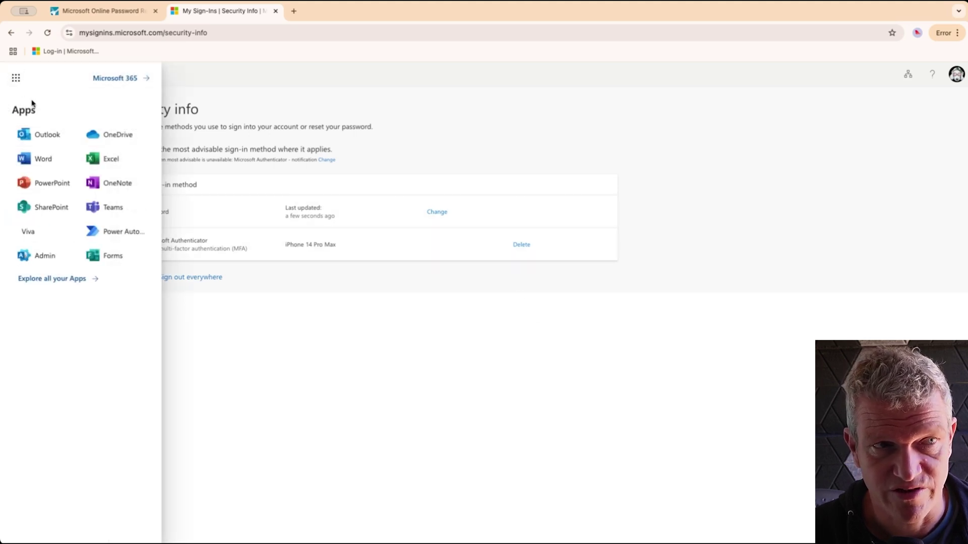
left_click(112, 78)
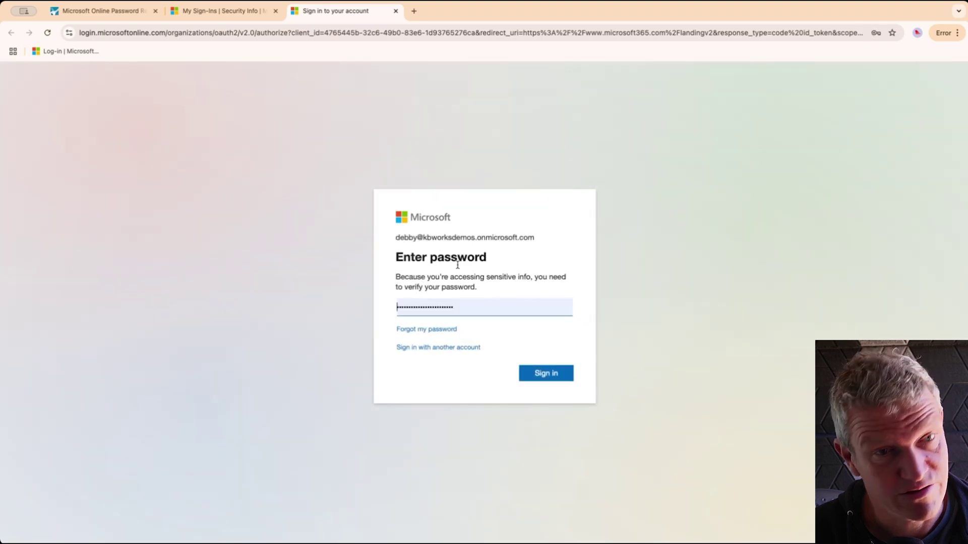
left_click(493, 301)
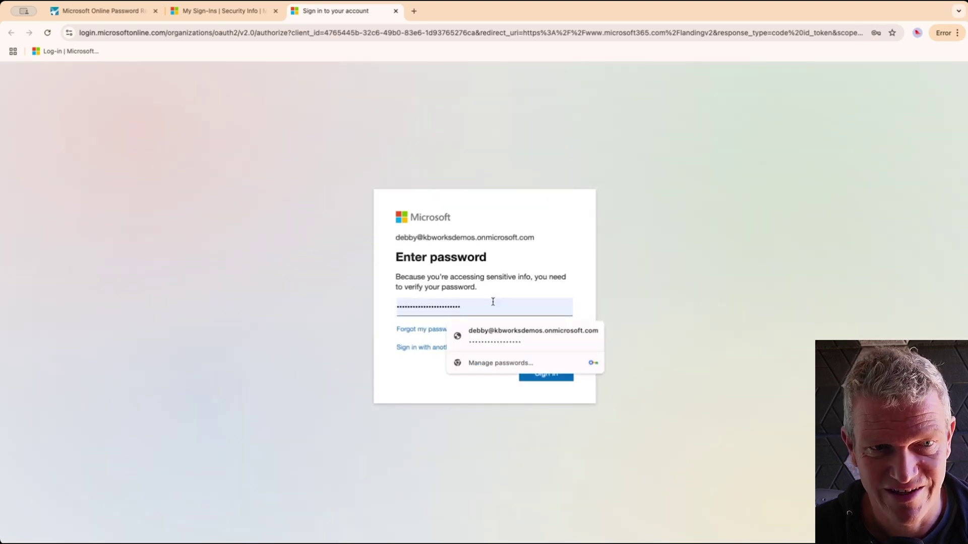
left_click_drag(394, 303, 463, 303)
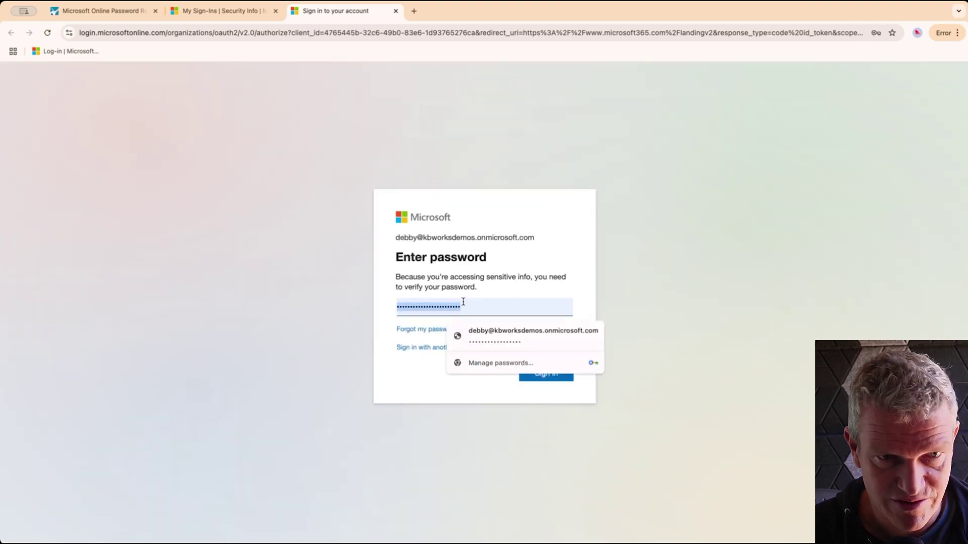
key("super+v")
left_click(544, 374)
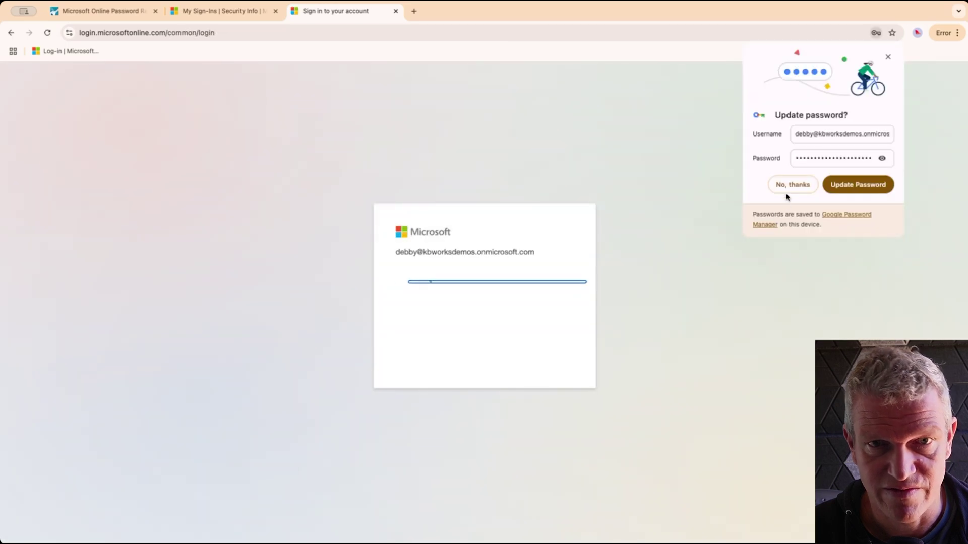
left_click(786, 194)
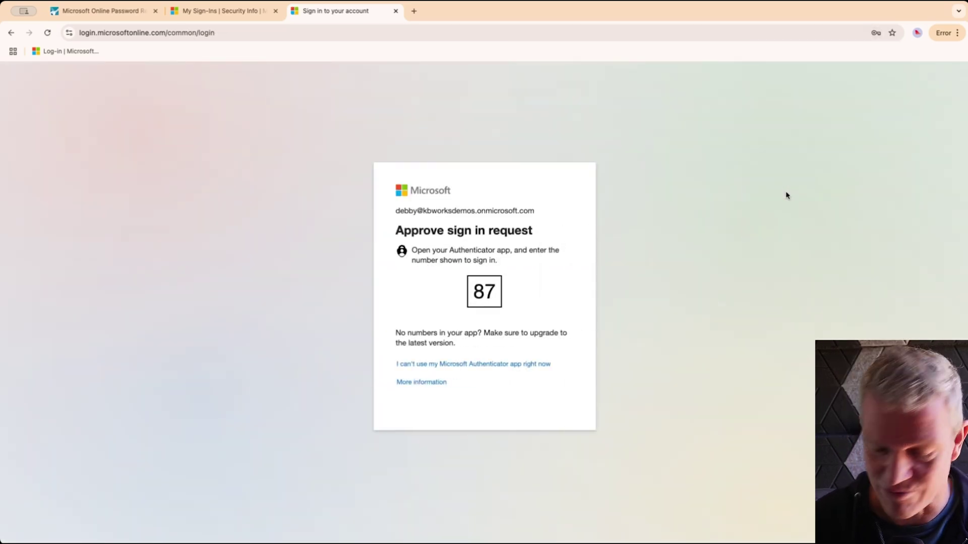